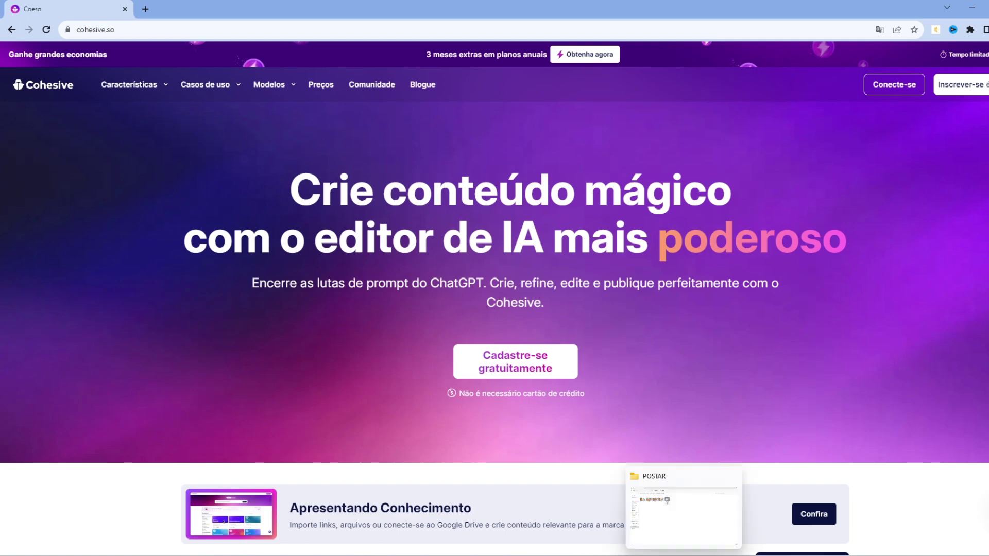
Switch to the POSTAR folder, play the video "ORAÇÃO PODEROSA TERÇO MILAGROSO MARIA PASSA NA FRENTE" and close the media player
click(683, 507)
click(354, 135)
double_click(354, 135)
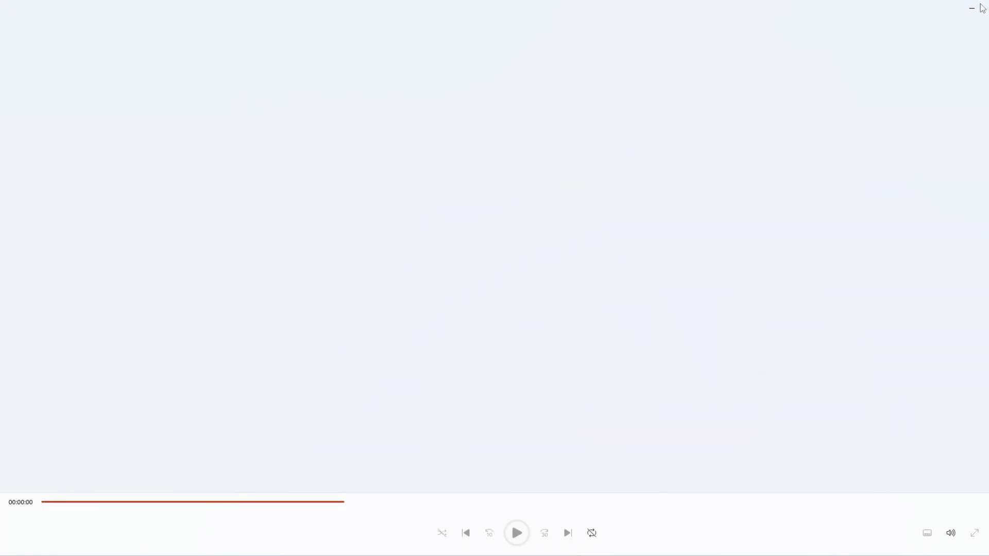
click(967, 7)
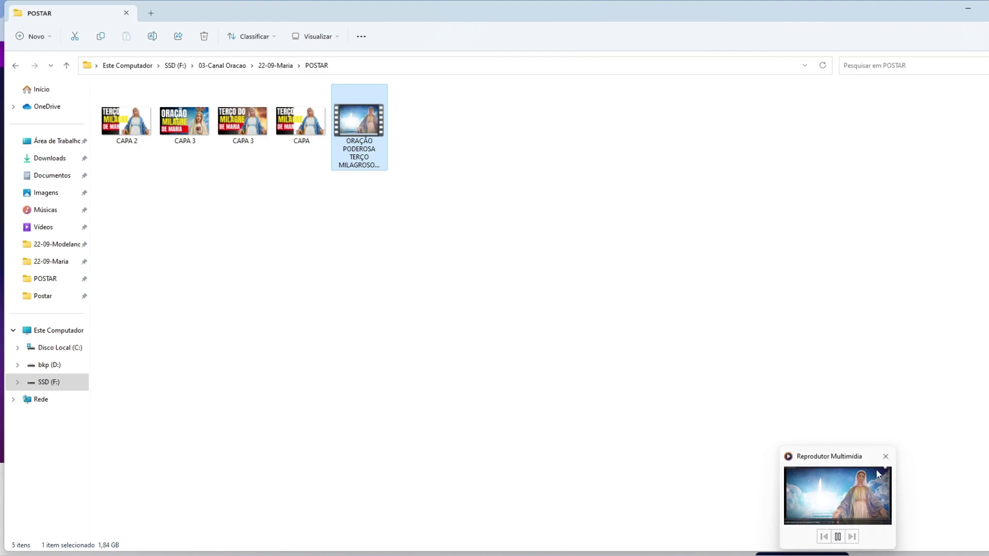
mouse_move(886, 460)
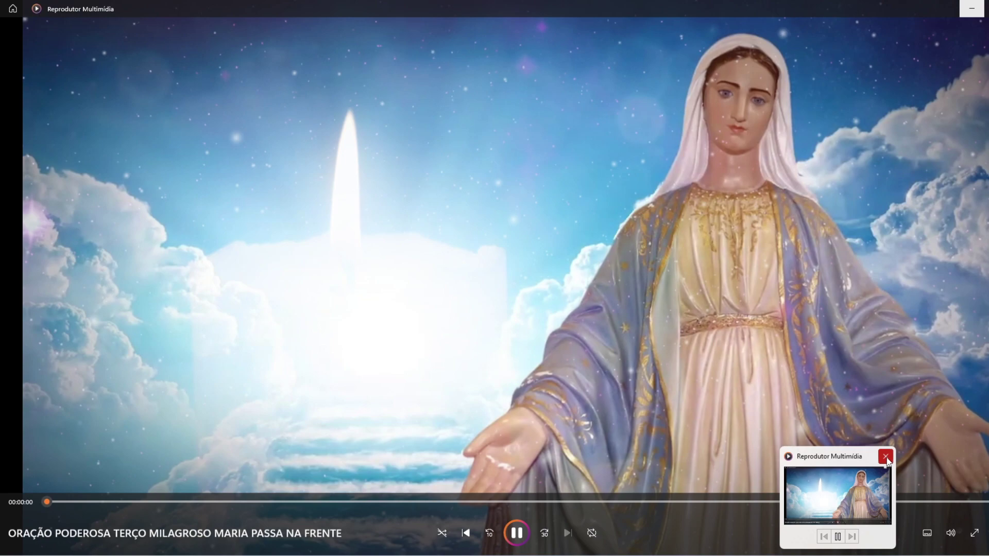
click(886, 459)
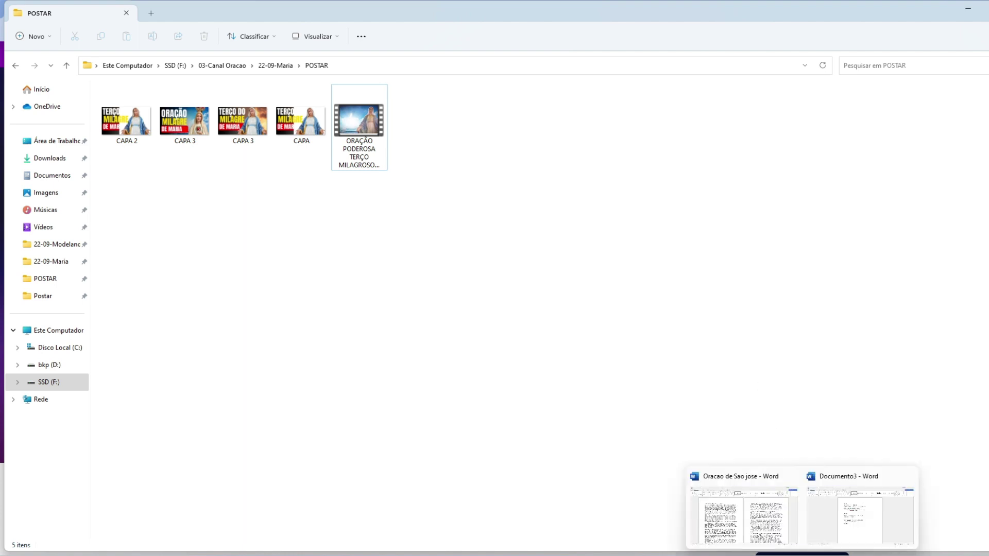
Switch to the Word document "Oracao de Sao jose", look through the whole prayer script and minimize it
click(771, 536)
scroll(271, 324, down, 5)
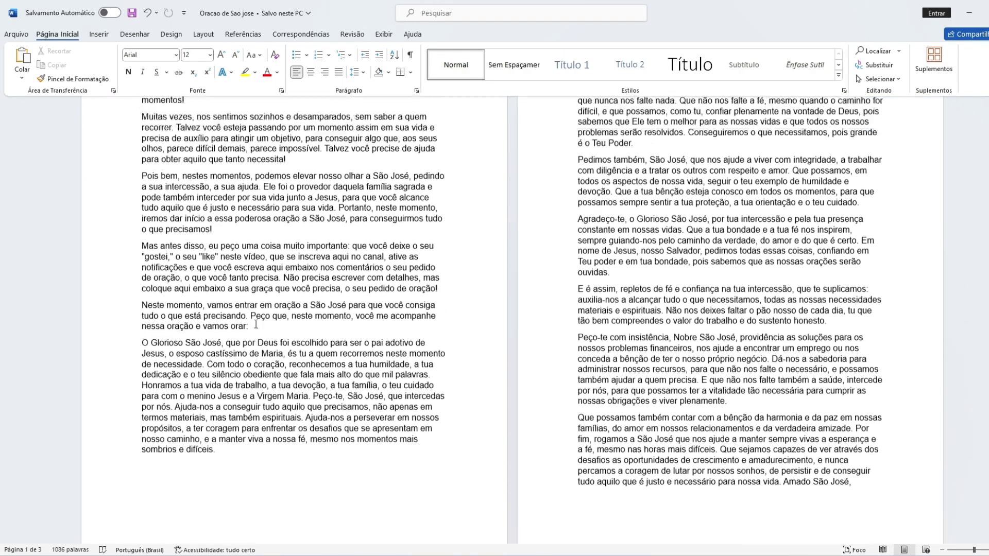
scroll(271, 324, down, 10)
scroll(263, 314, up, 6)
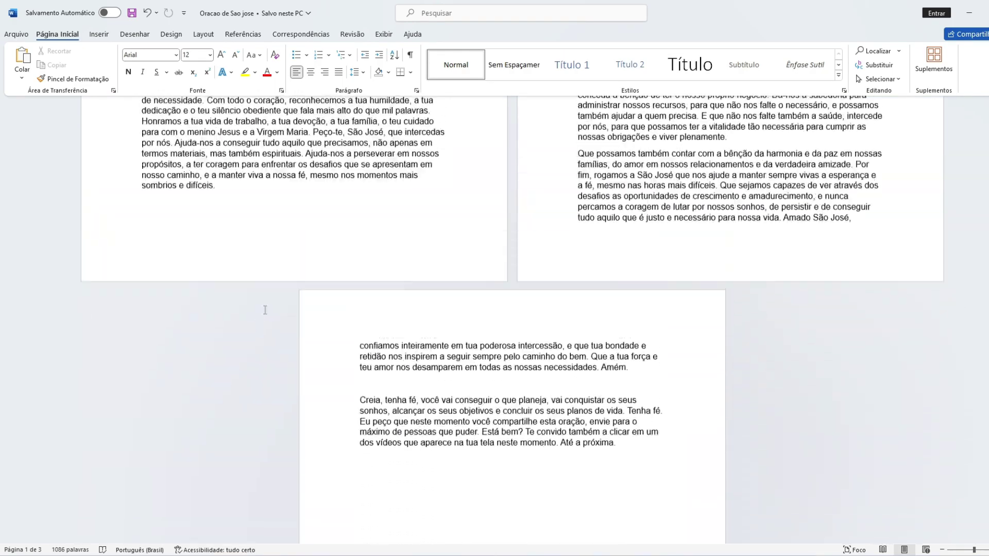
scroll(264, 308, up, 6)
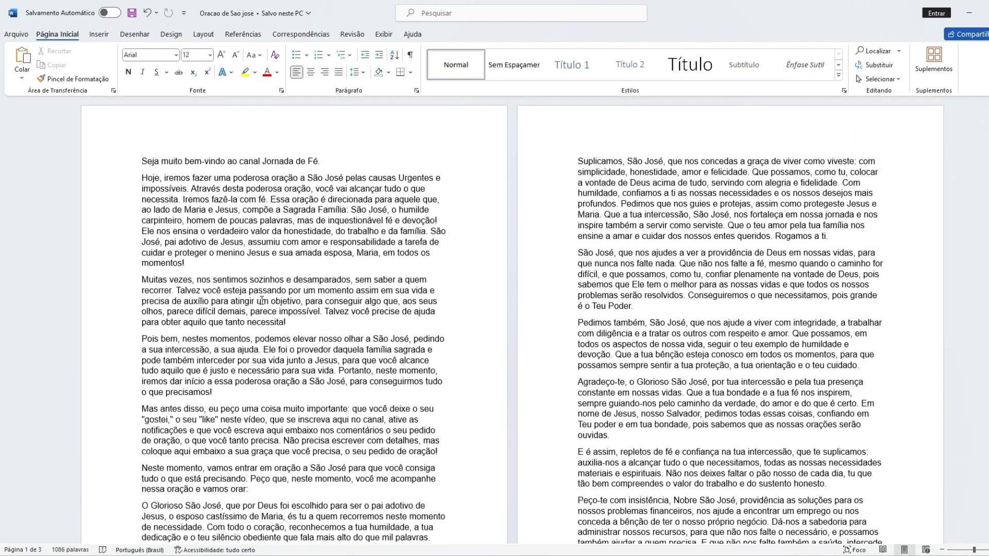
click(969, 13)
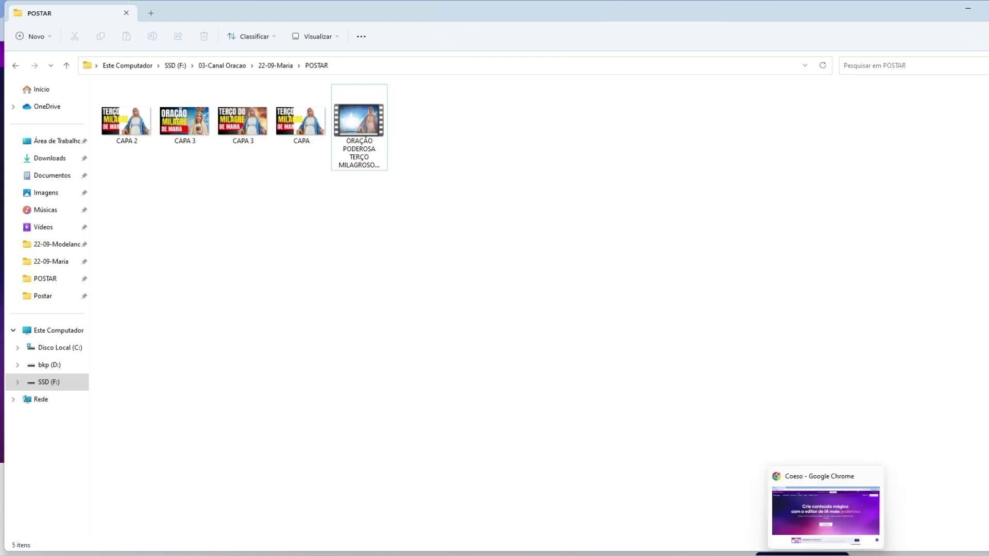
Switch back to Chrome and sign up for Cohesive with a Google account
click(837, 531)
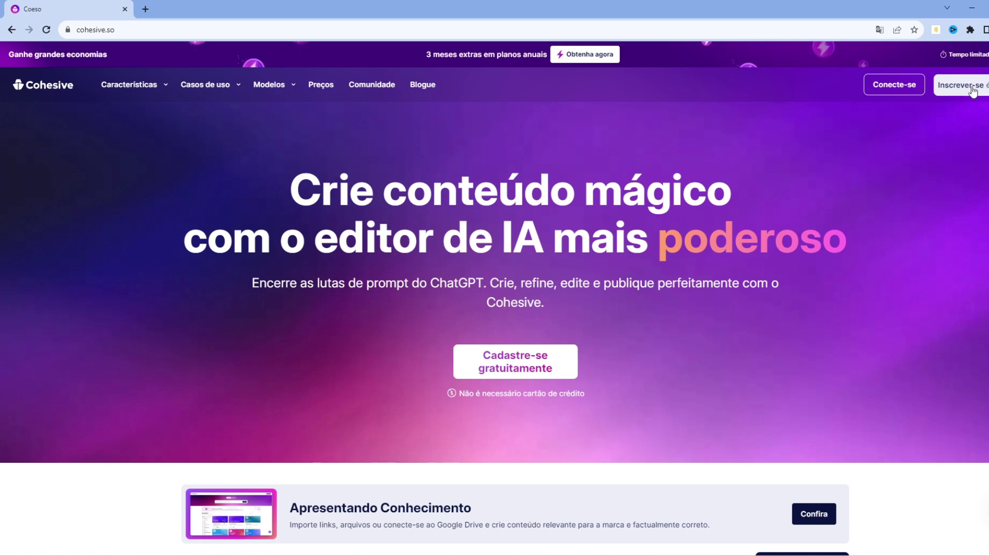
click(972, 88)
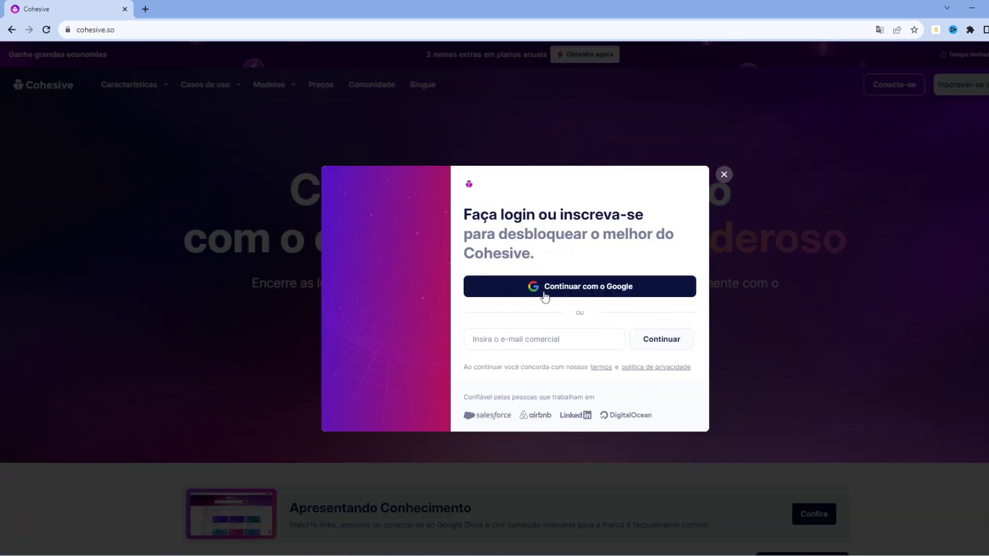
click(568, 288)
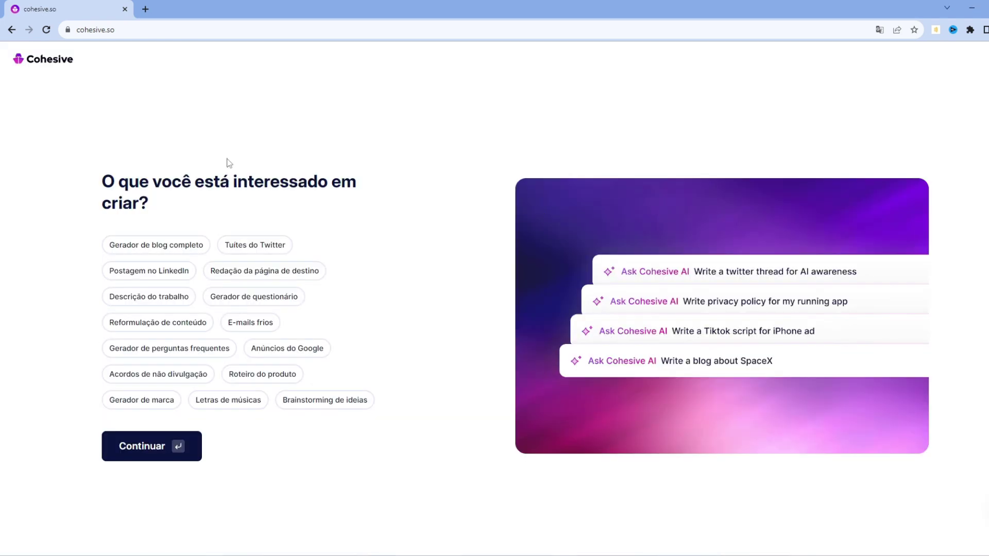
Choose "Gerador de blog completo" as the content interest and go through the introductory screens to the end
click(121, 277)
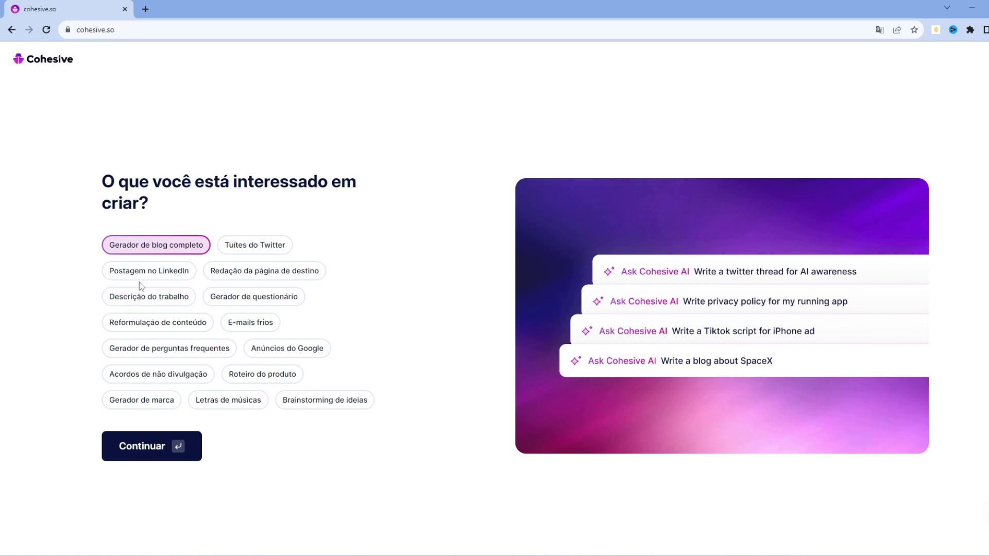
click(158, 449)
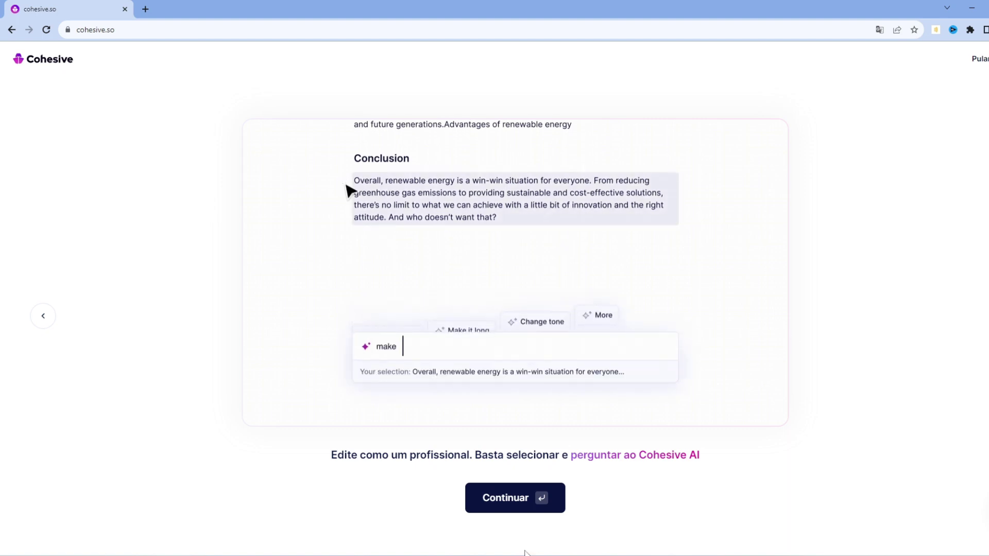
click(513, 505)
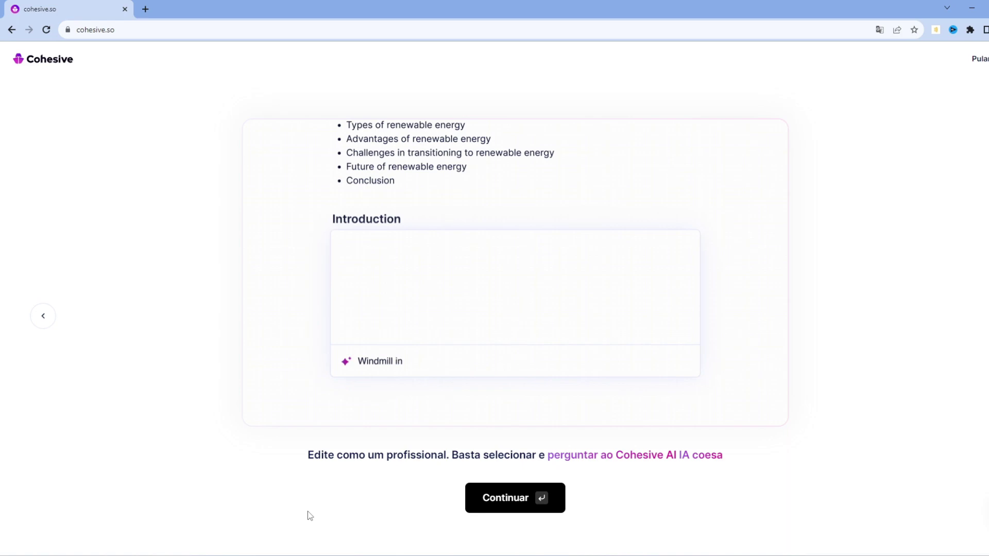
click(515, 498)
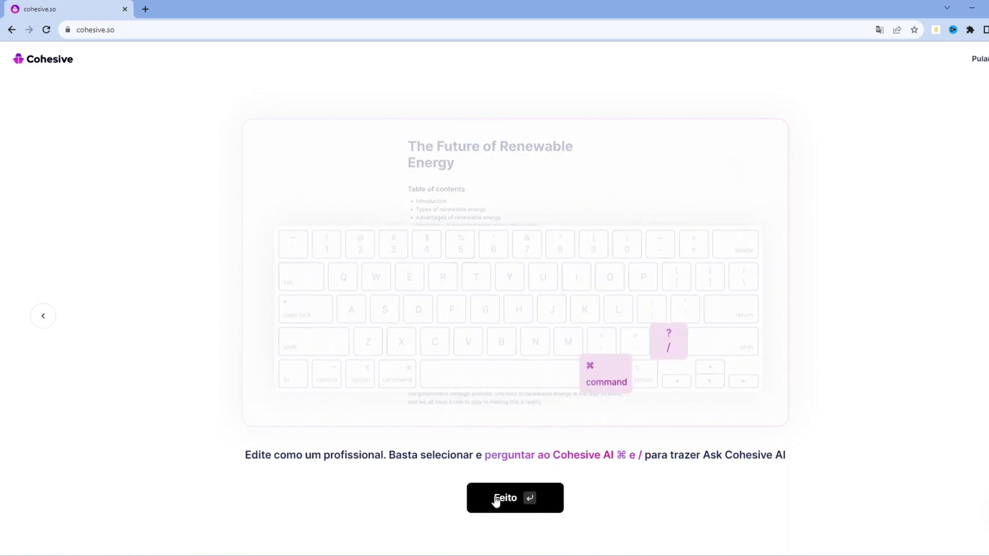
click(500, 500)
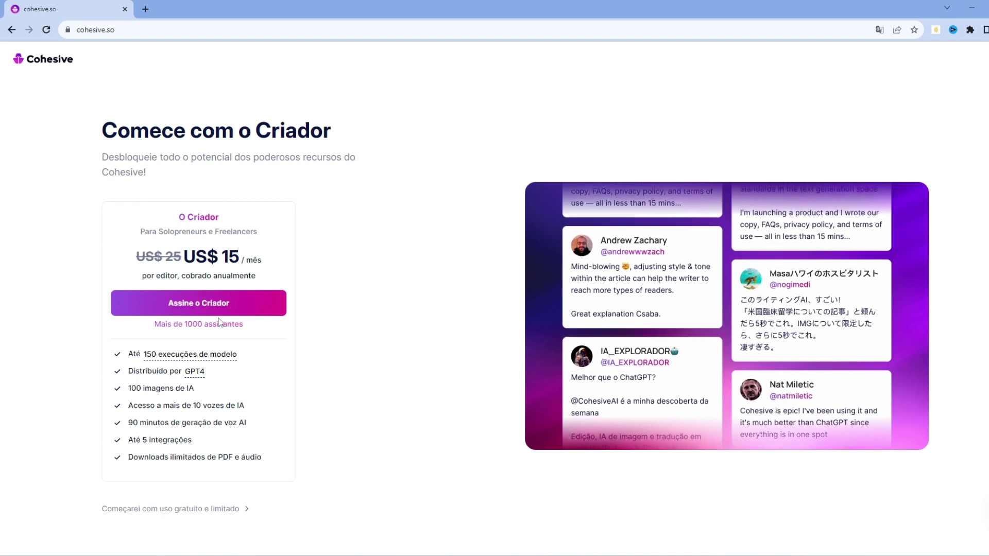
Open the checkout of the "O Criador" plan and close it without subscribing
click(190, 308)
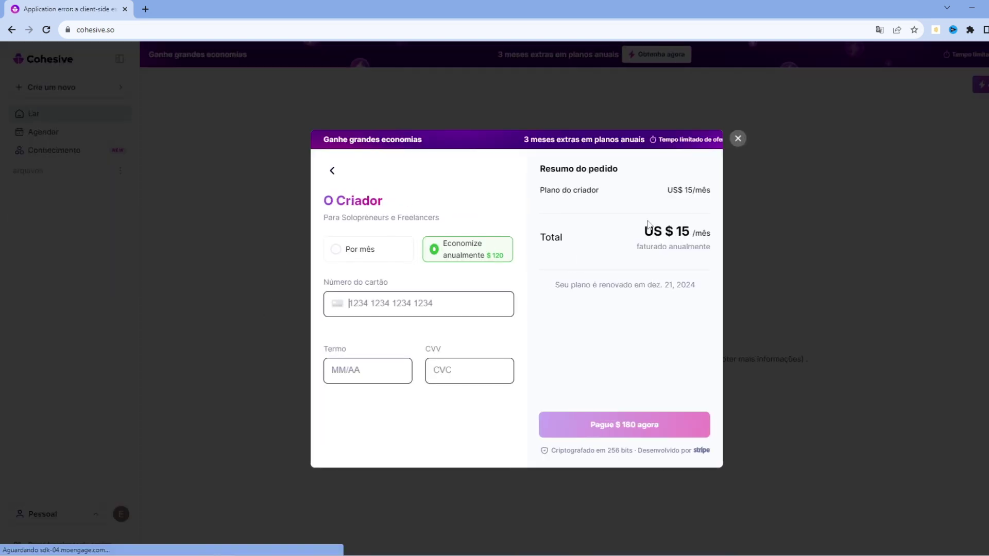
click(738, 139)
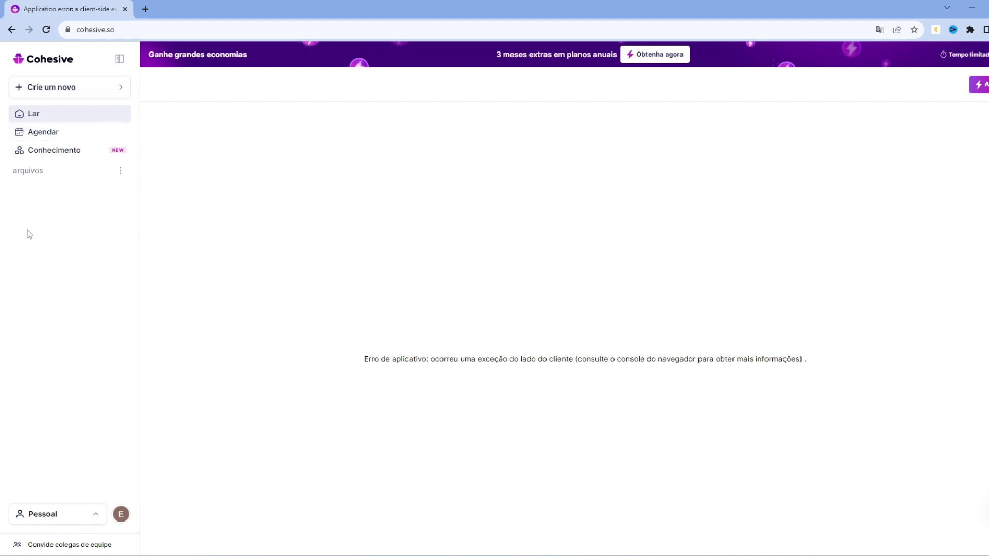
click(49, 91)
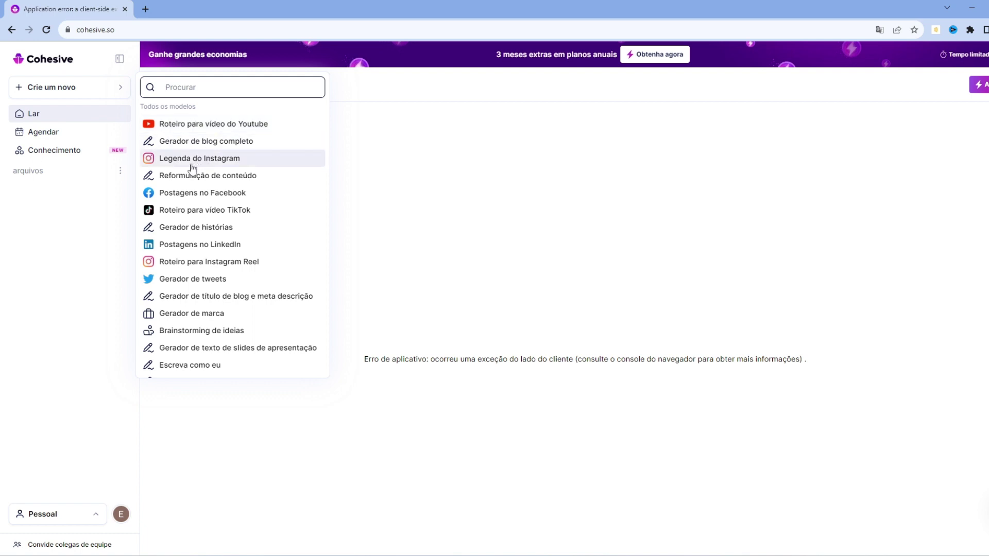
click(220, 123)
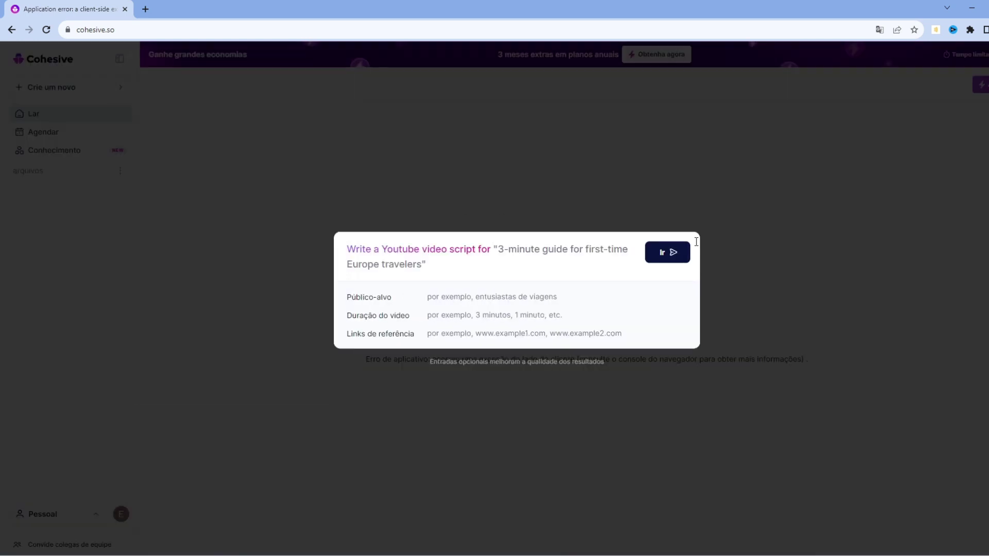
click(800, 327)
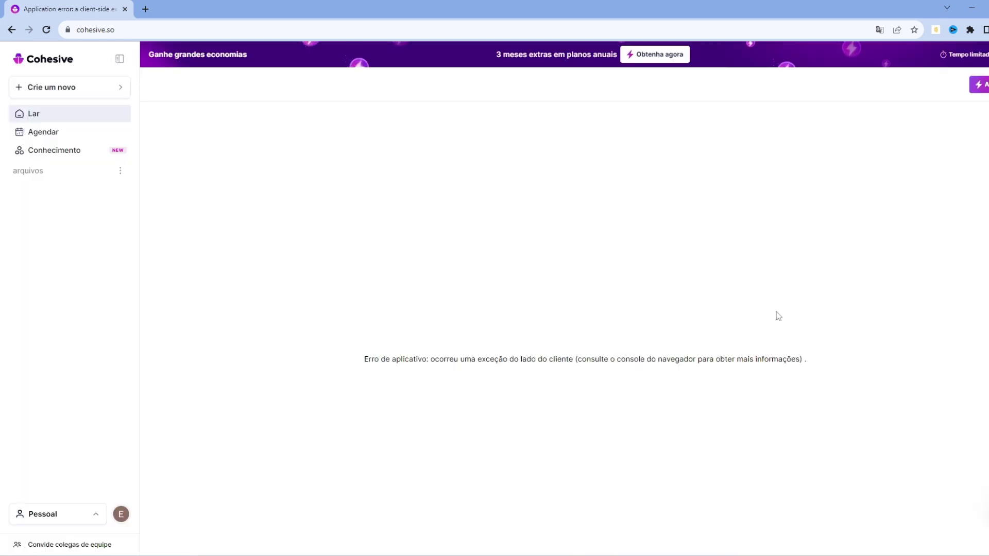
Return to the Cohesive home page and switch the creation mode from text to voice
click(31, 63)
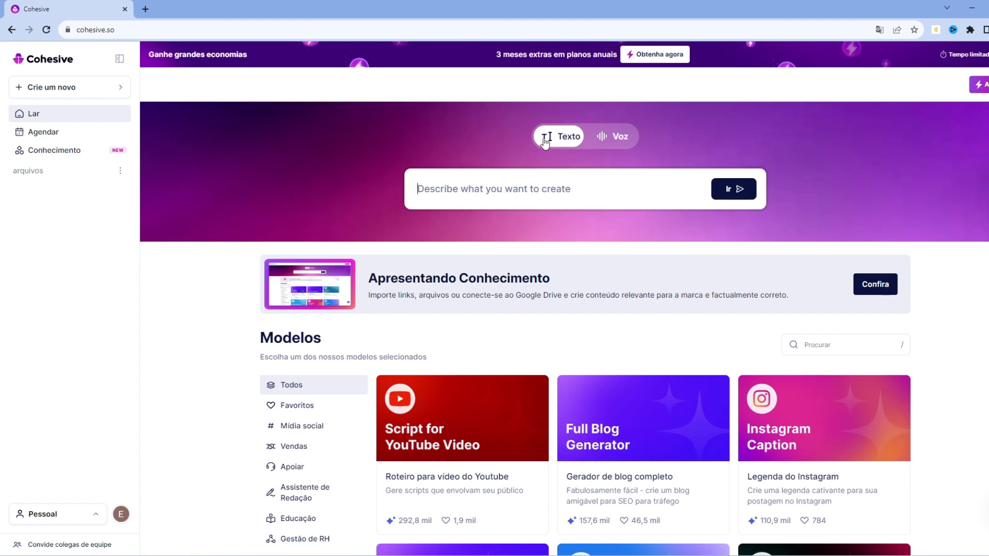
click(483, 198)
click(611, 136)
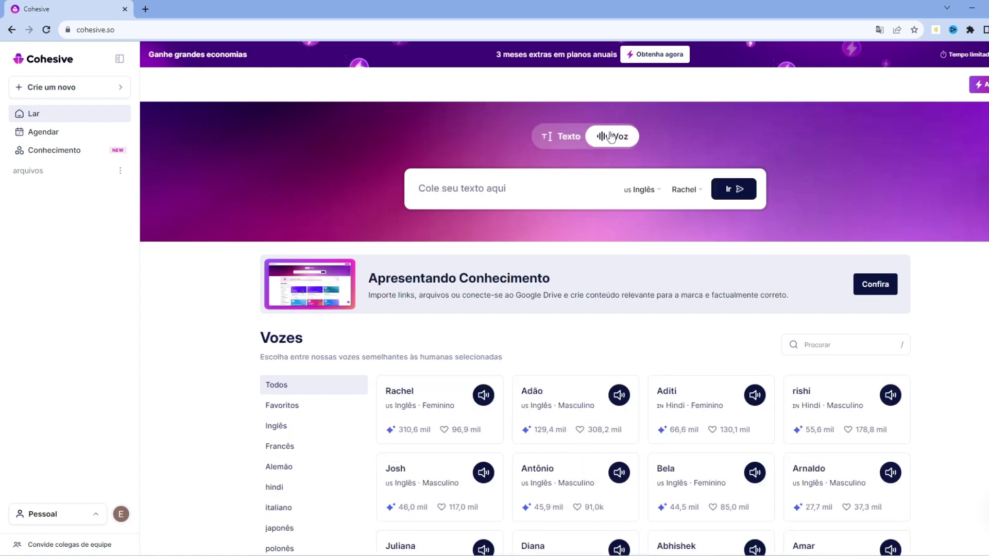
Browse the voice library and filter it to show only Portuguese voices
scroll(603, 322, down, 4)
scroll(603, 324, down, 12)
scroll(600, 289, up, 3)
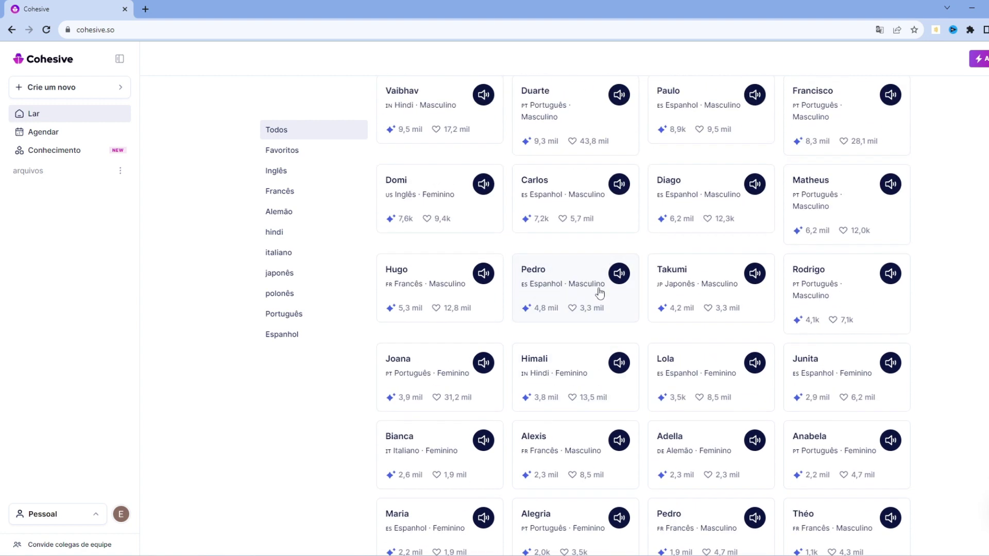
scroll(600, 292, up, 4)
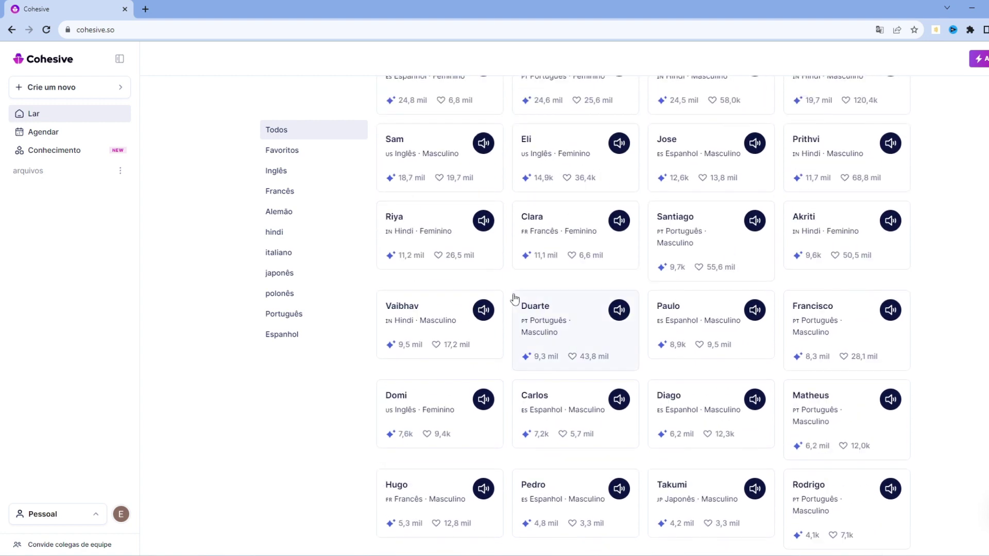
click(277, 320)
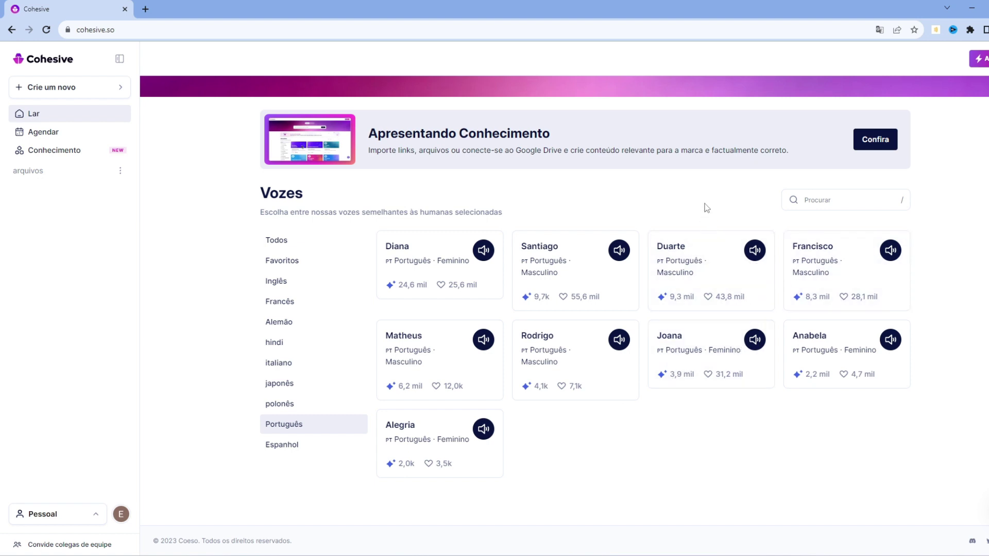
Listen to samples of the Portuguese voices Duarte, Francisco, Santiago and Diana
click(755, 251)
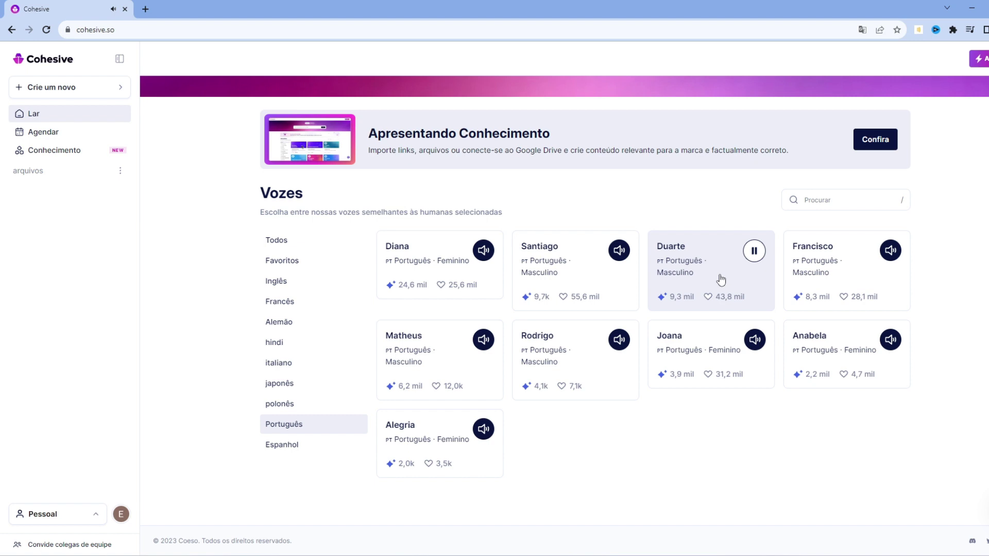
click(756, 251)
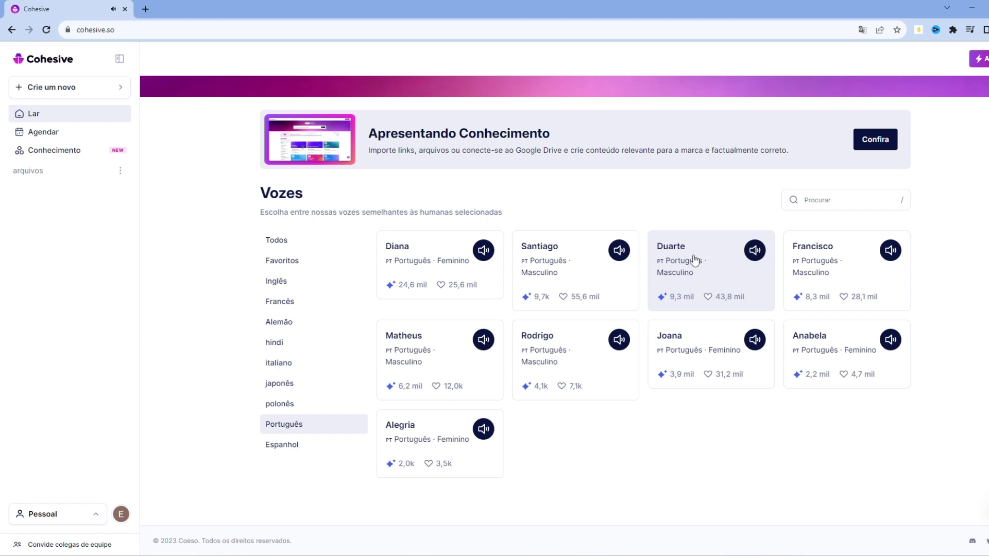
click(889, 256)
click(889, 254)
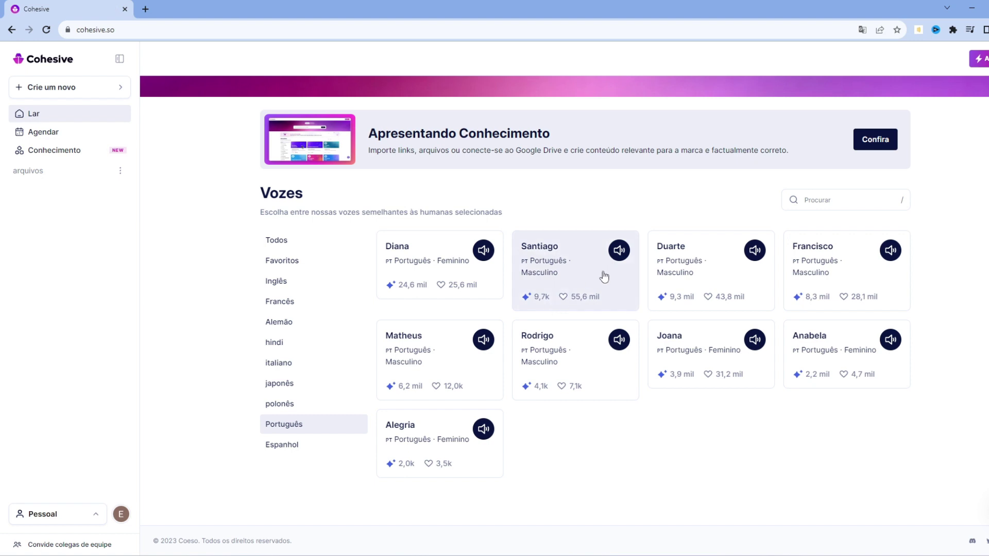
click(619, 252)
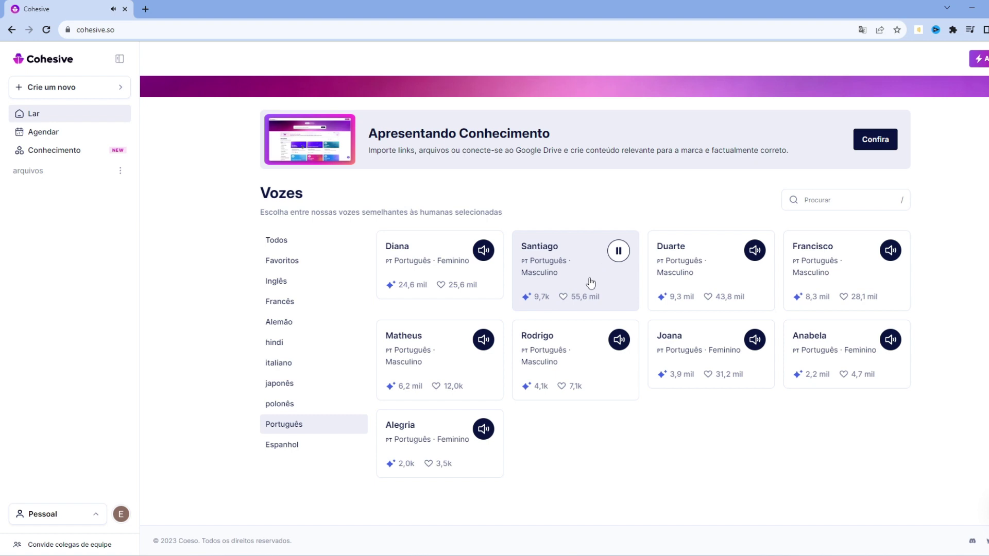
click(618, 252)
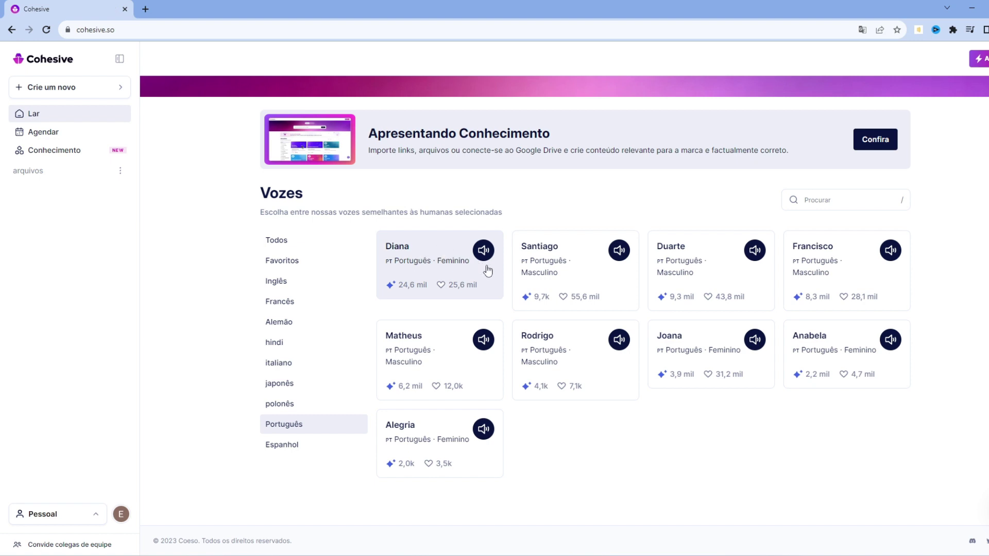
click(483, 250)
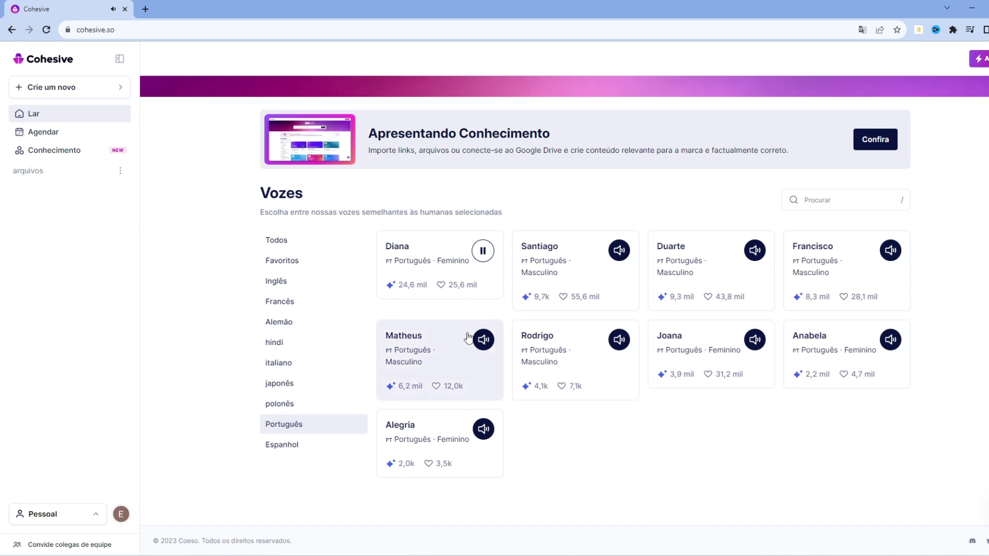
click(483, 251)
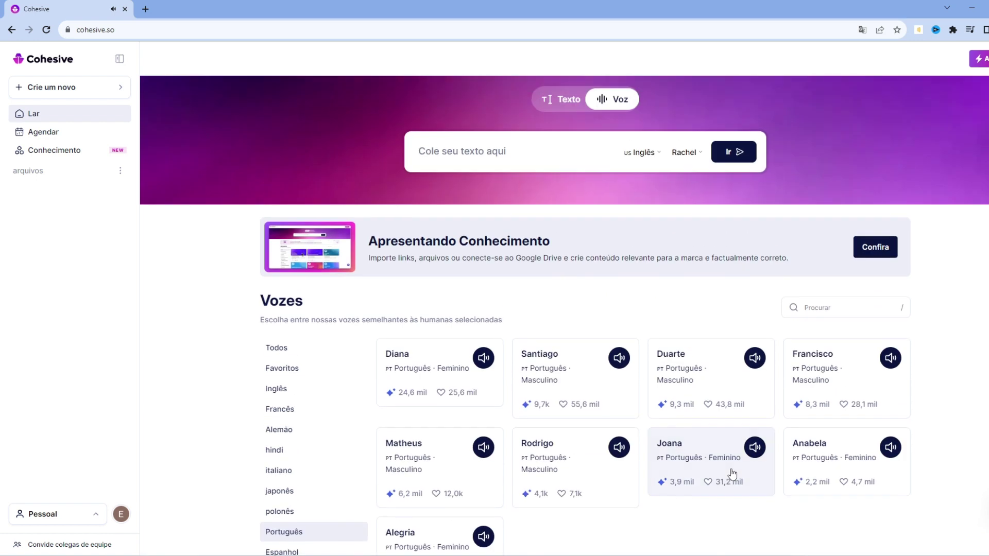
Choose the Portuguese voice Duarte for a new voiceover and select all the text of the Word document "Oracao de Sao jose" for copying
click(684, 378)
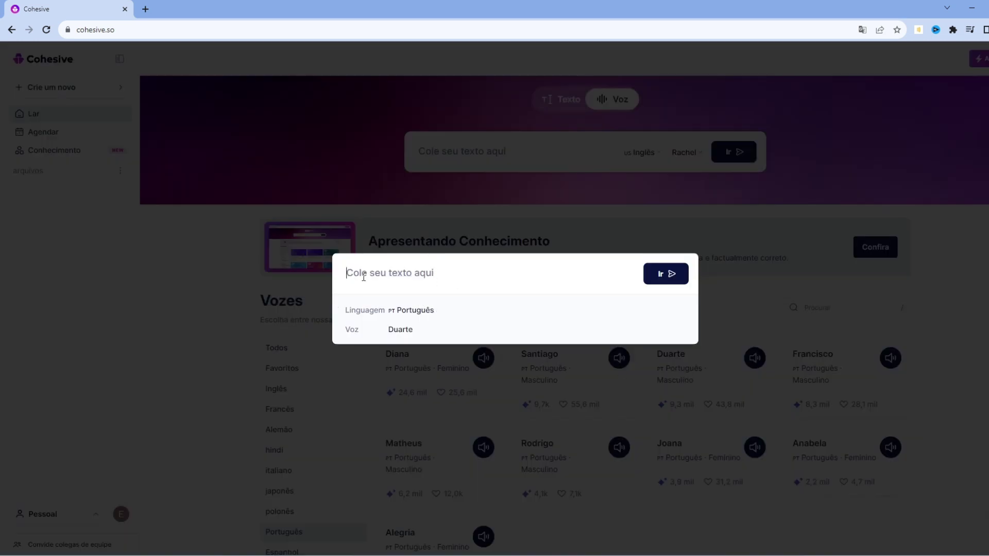
mouse_move(802, 555)
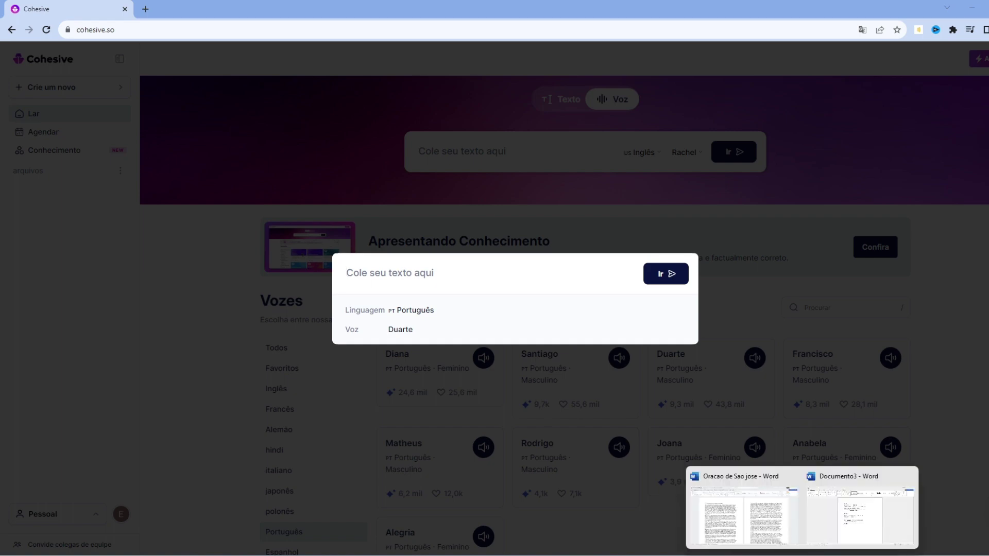
click(720, 518)
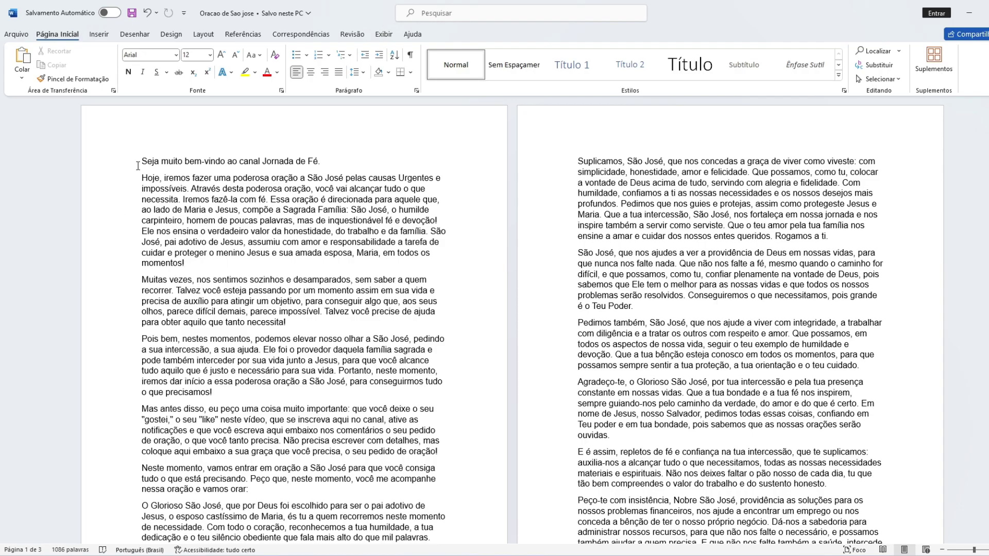
key(ctrl+a)
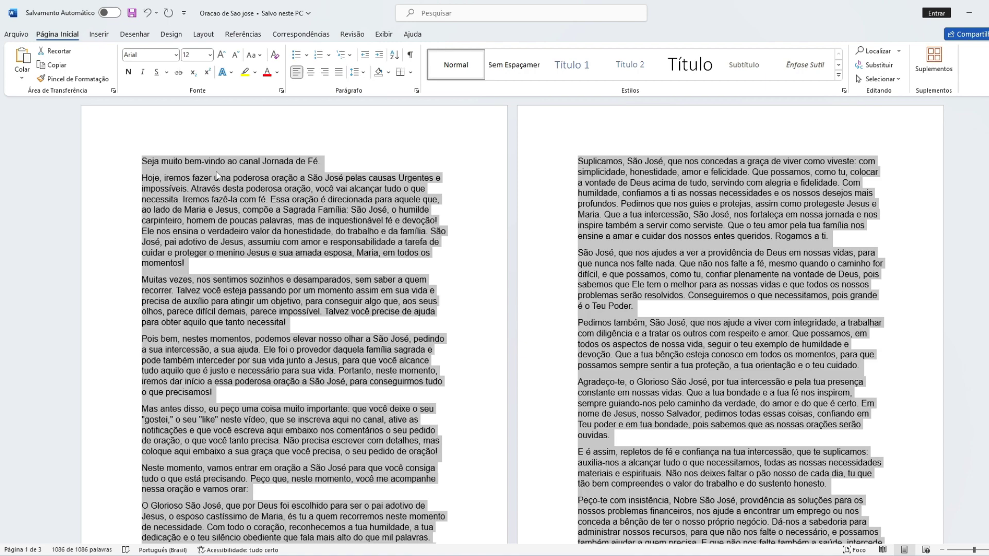
Switch back to Cohesive, paste the prayer script as the voice text and generate the voiceover
key(alt+Tab)
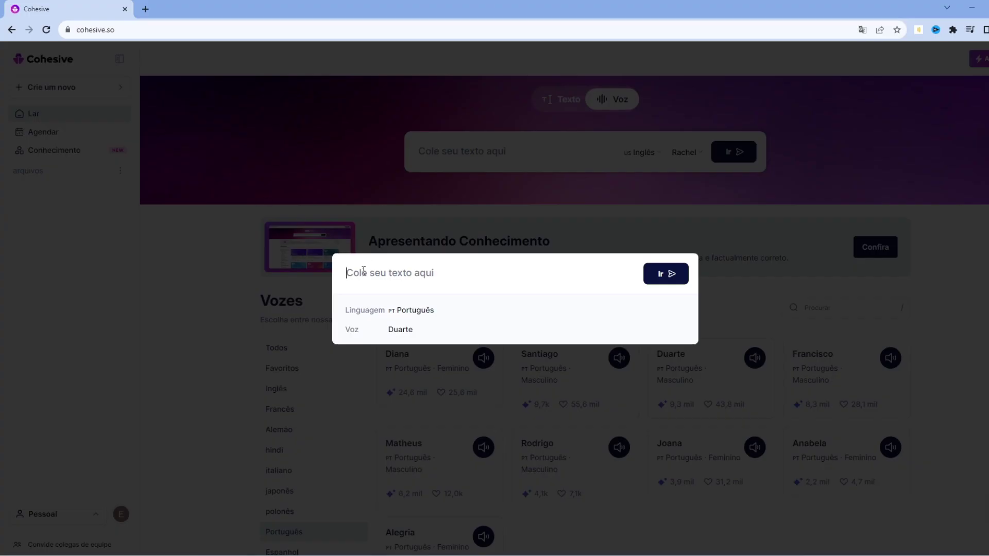
key(ctrl+v)
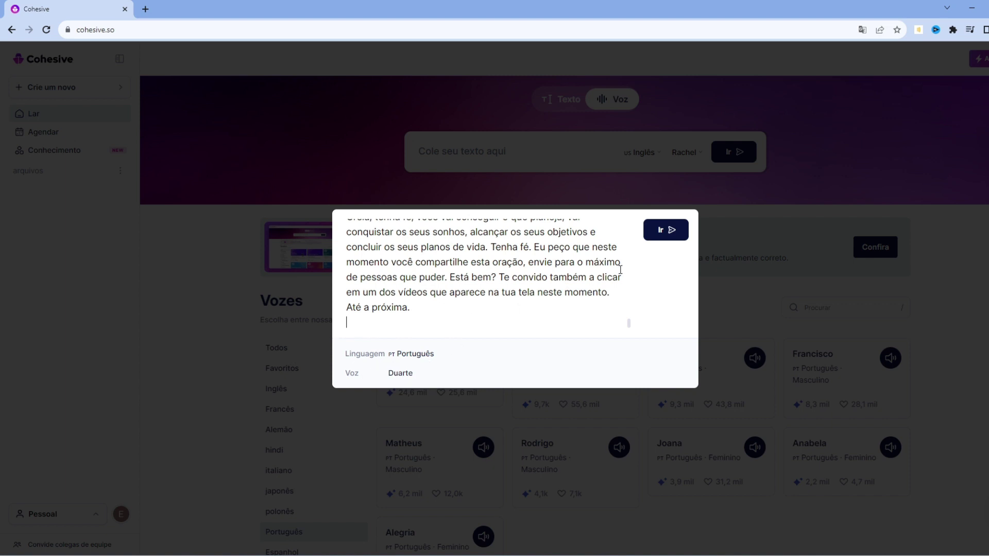
click(672, 230)
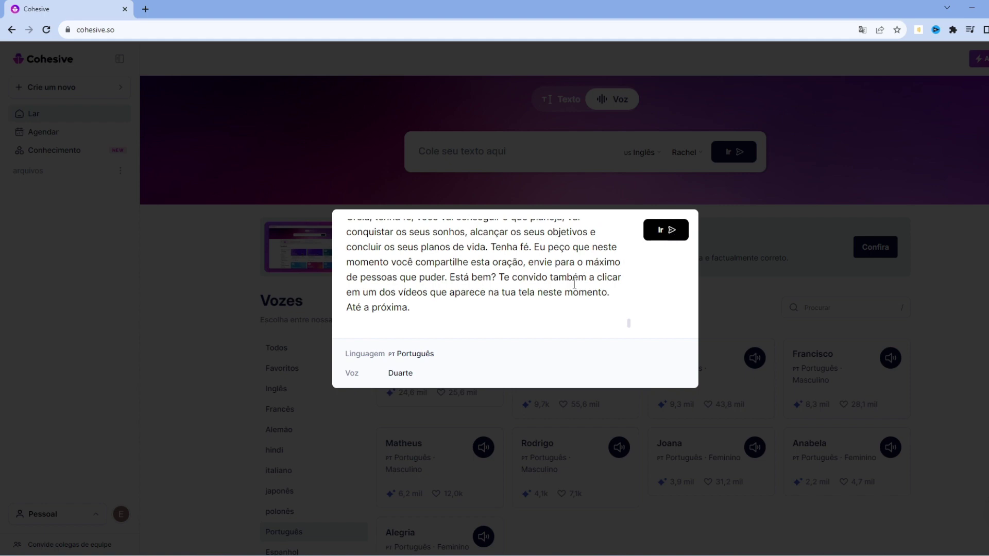
click(673, 230)
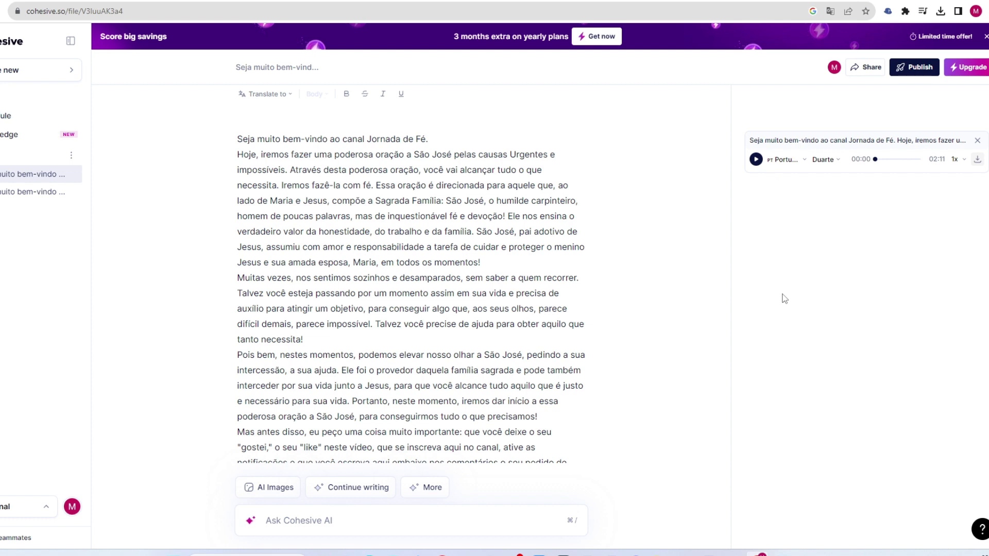
Download the generated voiceover and move the MP3 from Downloads into the 22-09-ELEVEN-LABS folder in File Explorer
click(977, 160)
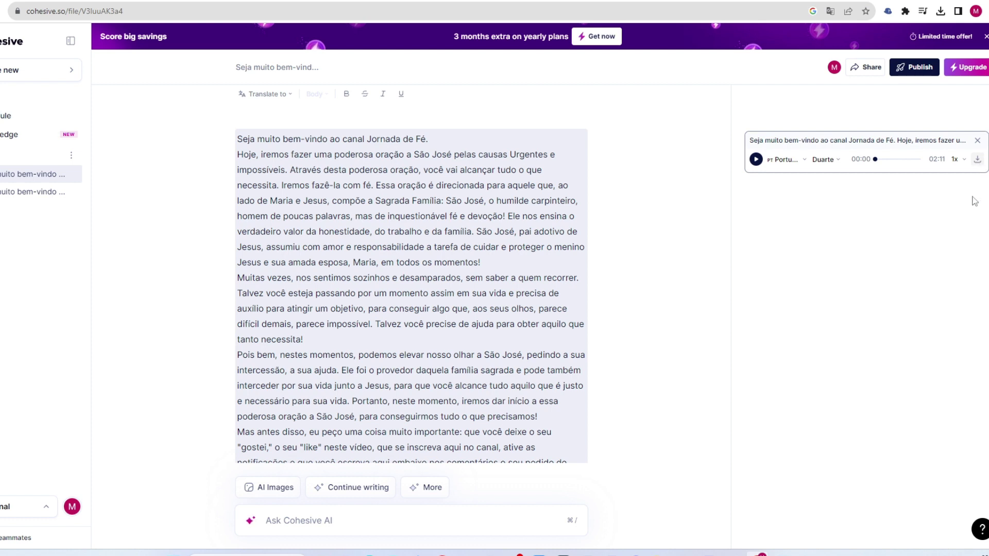
click(916, 34)
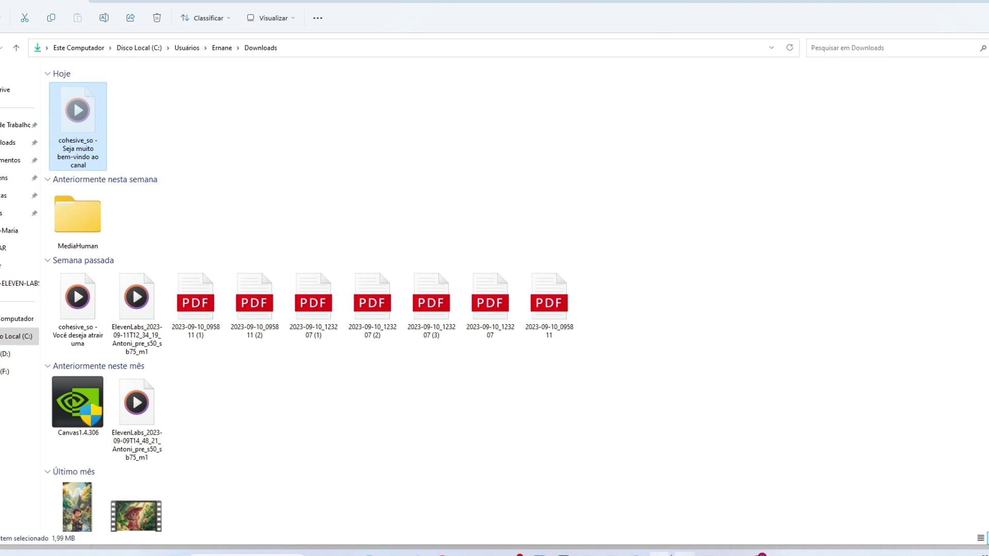
mouse_move(659, 552)
click(612, 542)
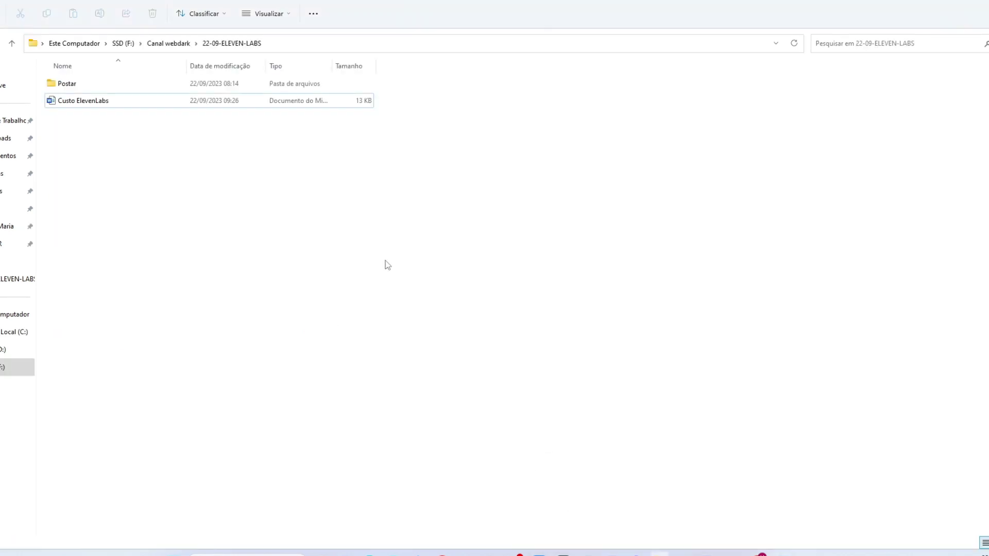
key(ctrl+v)
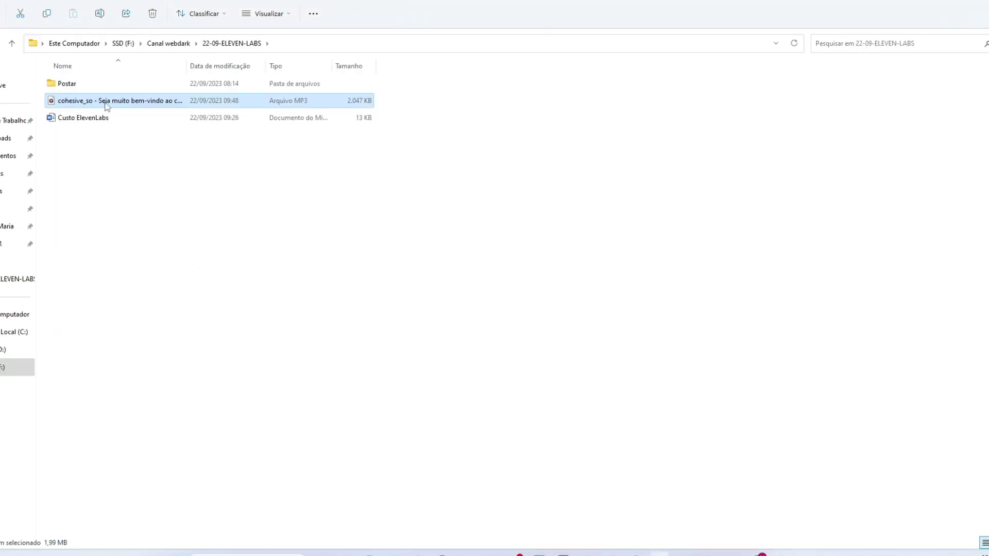
Play the voiceover MP3 from the 22-09-ELEVEN-LABS folder to check the narration, and close the media player
double_click(107, 101)
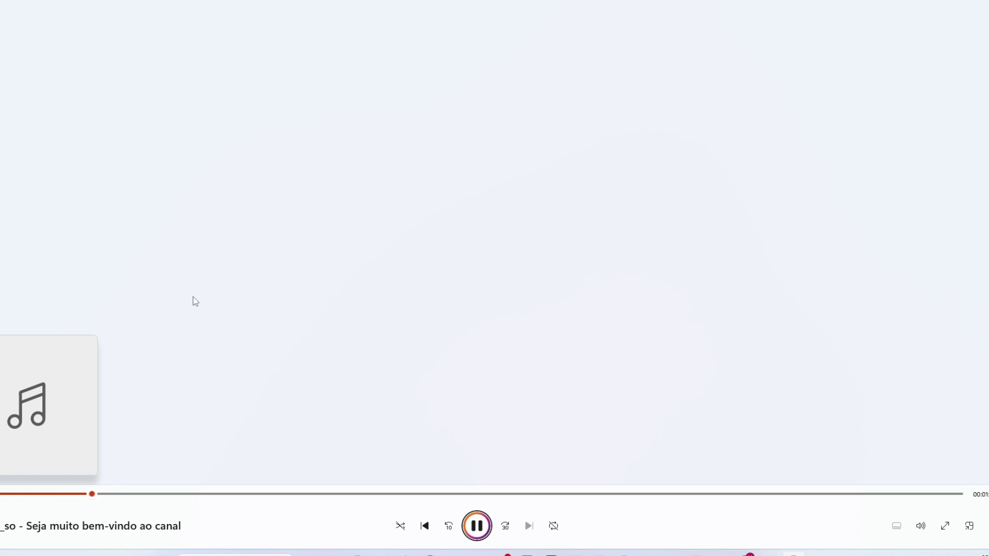
key(space)
key(alt+F4)
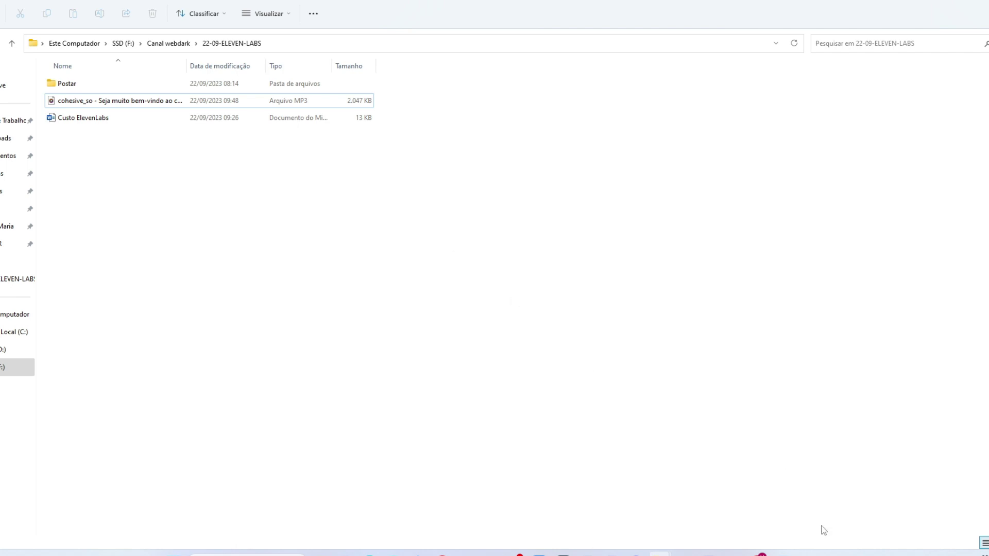
Return to Cohesive to view the Creator and Agency upgrade plans, and switch to the Word notes comparing ElevenLabs and Cohesive costs
click(821, 546)
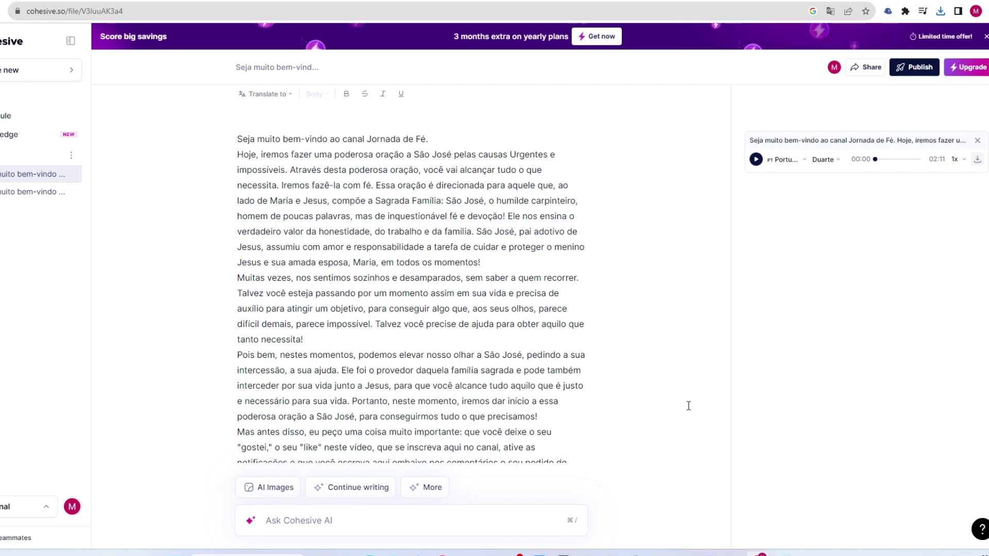
click(970, 71)
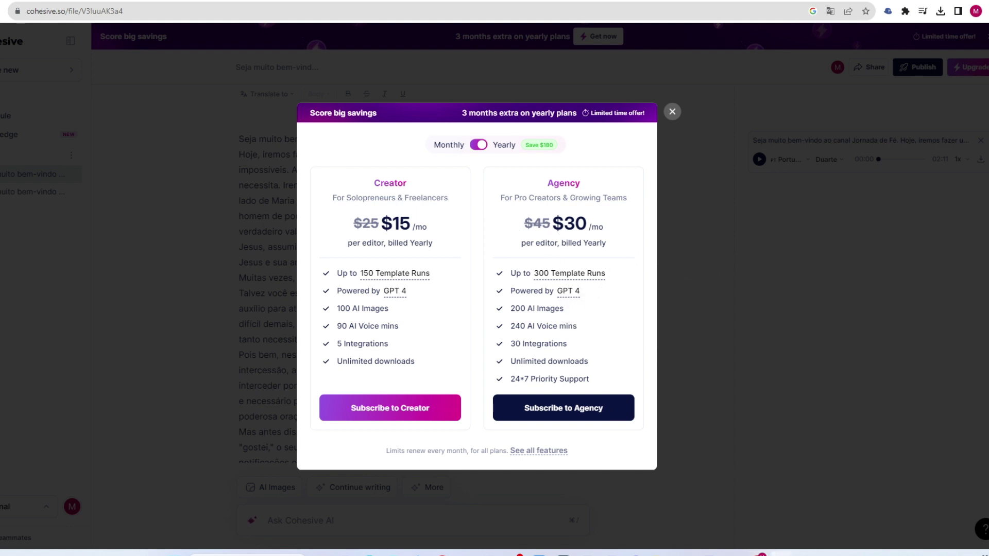
mouse_move(781, 554)
click(817, 523)
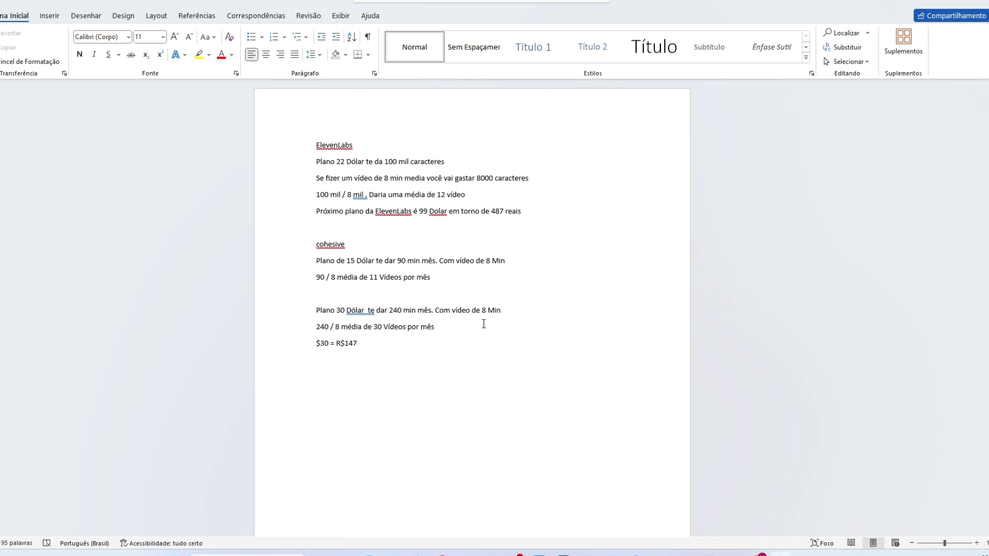